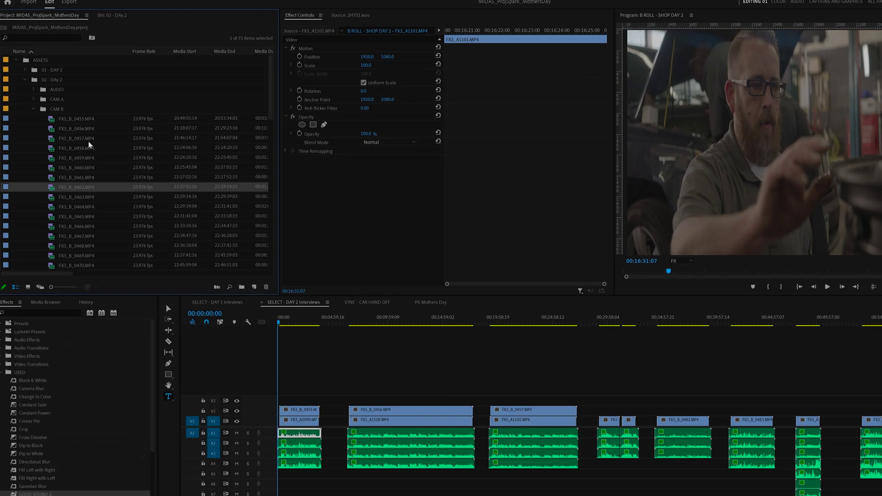
Open Interpret Footage for FX3_B_0457 and view its Conform to pixel aspect ratio options.
click(75, 137)
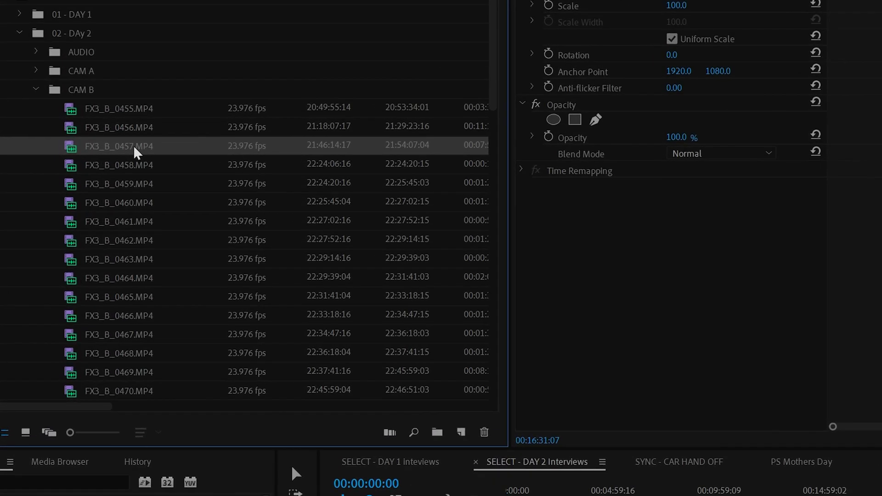
right_click(134, 147)
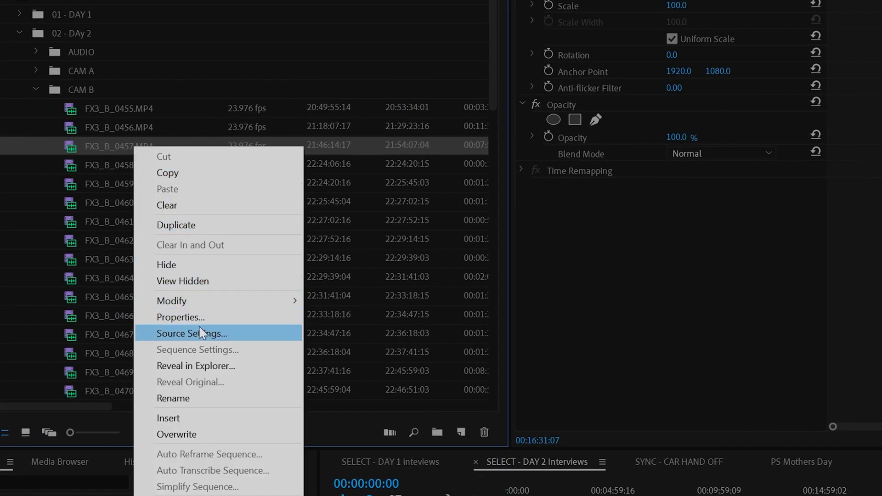
mouse_move(200, 301)
click(317, 316)
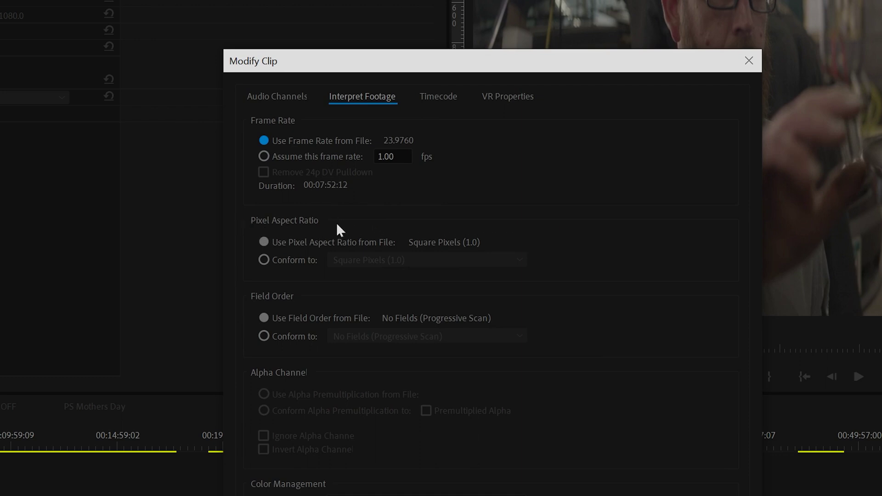
click(262, 260)
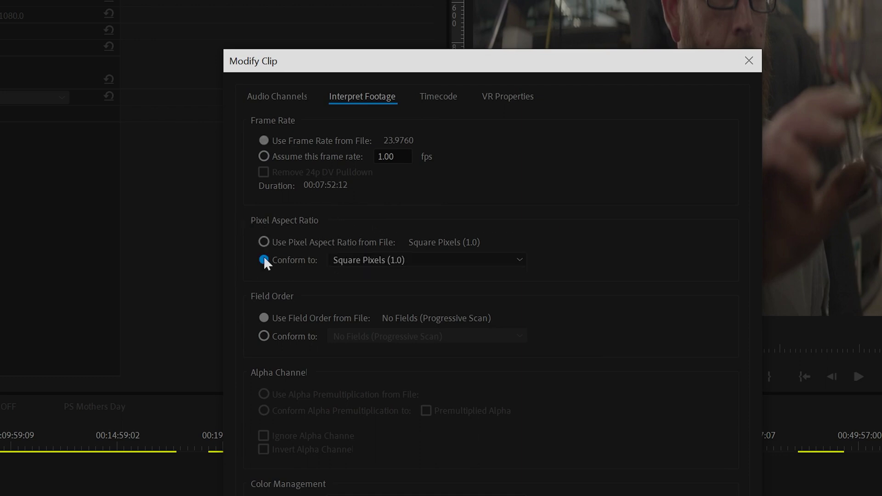
click(413, 260)
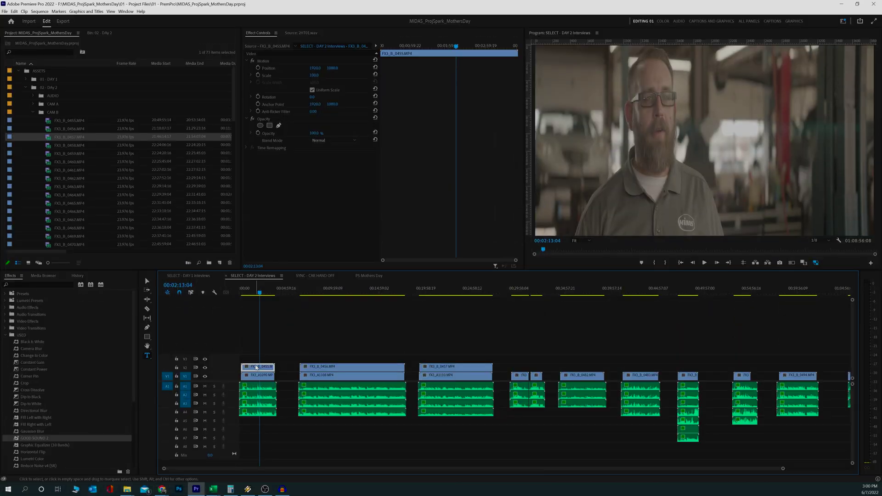
Open the Properties of FX3_B_0455.MP4 to read its 3840 x 2160 image size.
right_click(263, 368)
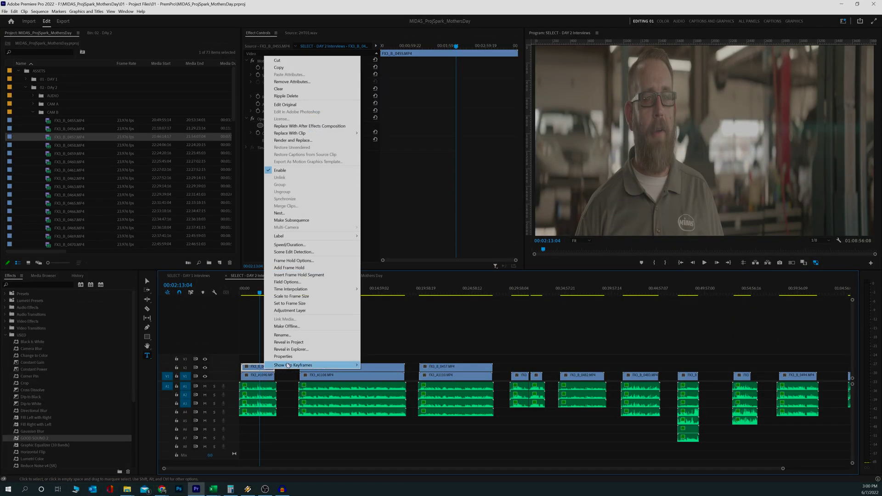
click(283, 356)
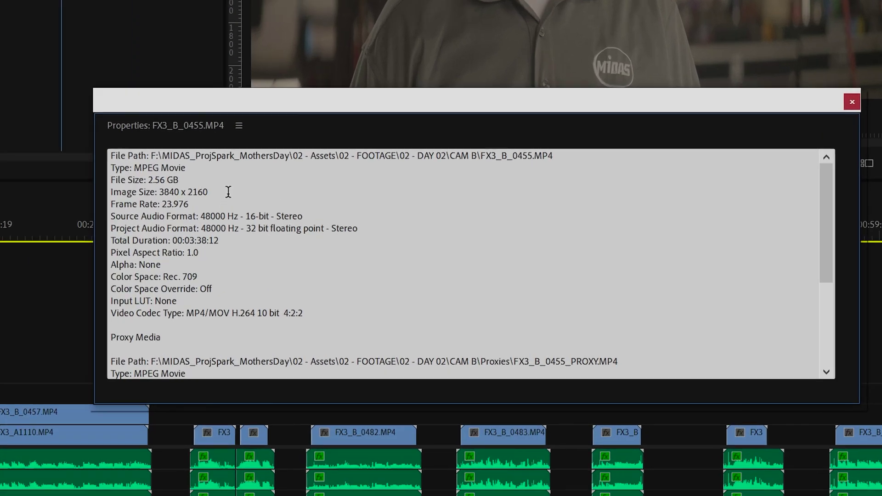
drag(517, 275, 494, 274)
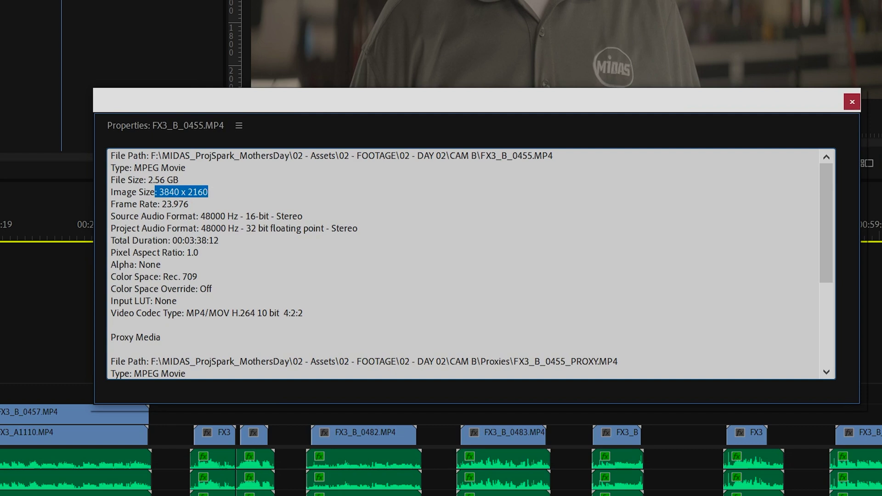
Calculate 3840*1.52 = 5,836.8 in Calculator, then close it.
text(3840)
text(*1.52)
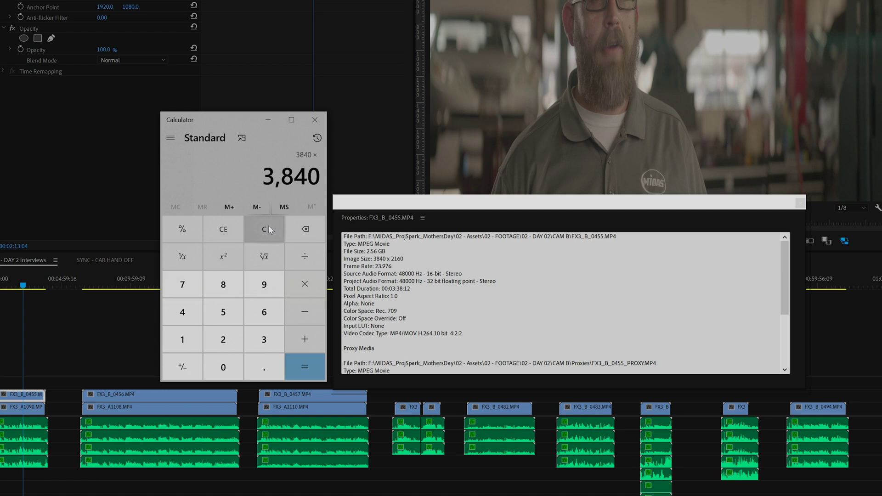
key(Return)
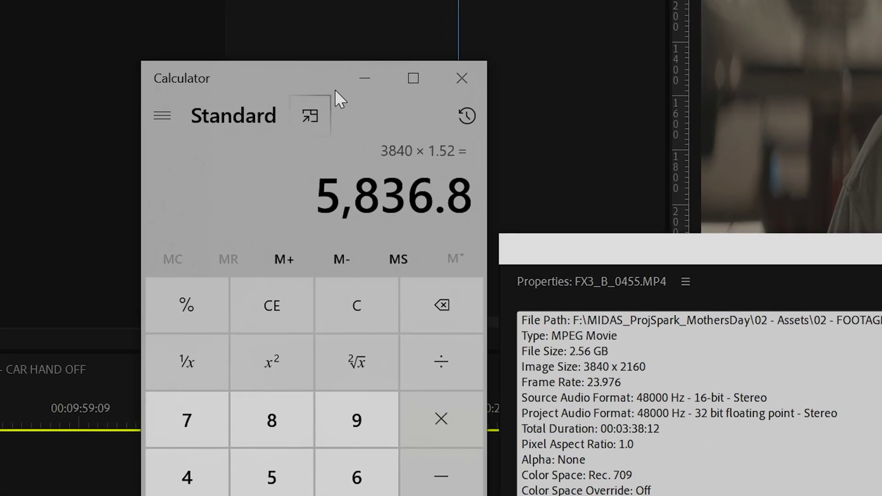
drag(335, 90, 371, 70)
drag(509, 177, 463, 218)
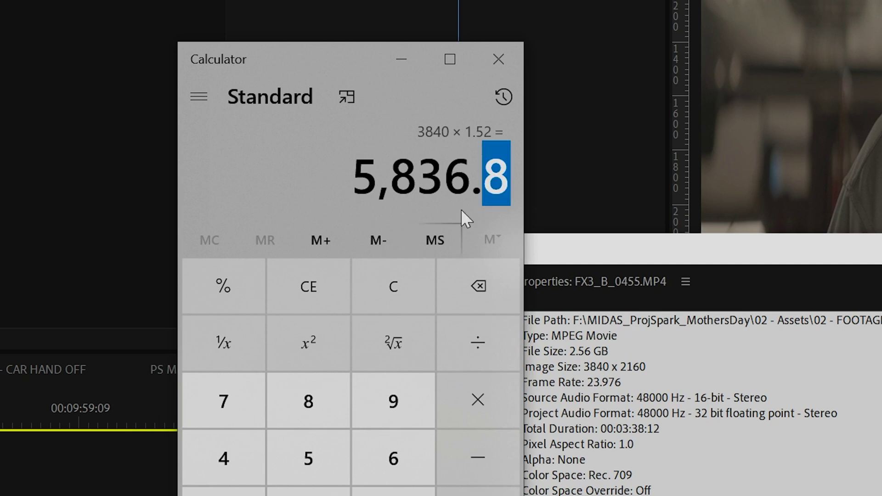
click(499, 59)
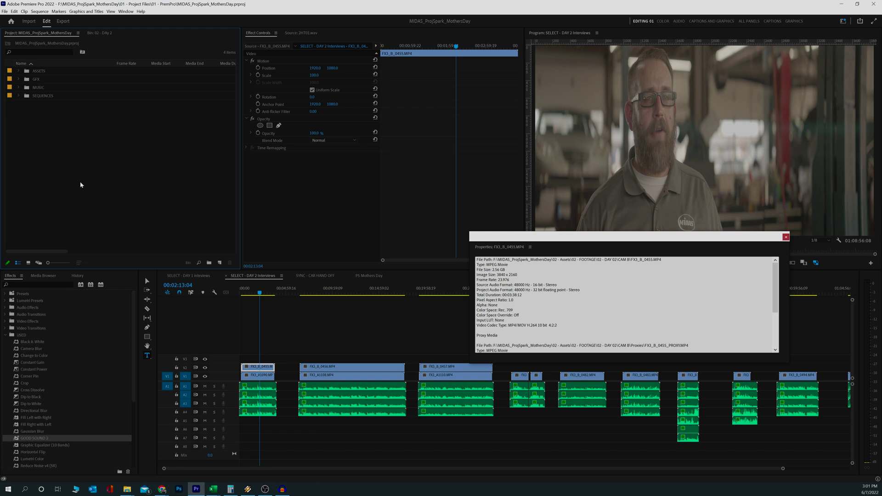
Create a custom 5837 x 2160 sequence named 'Anamorphic Correct' and close the clip Properties window.
key(ctrl+n)
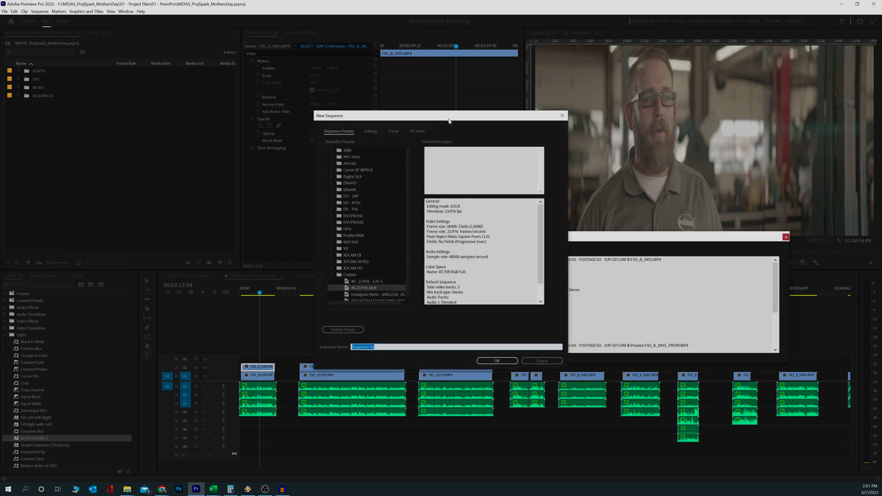
drag(449, 120, 468, 113)
click(392, 124)
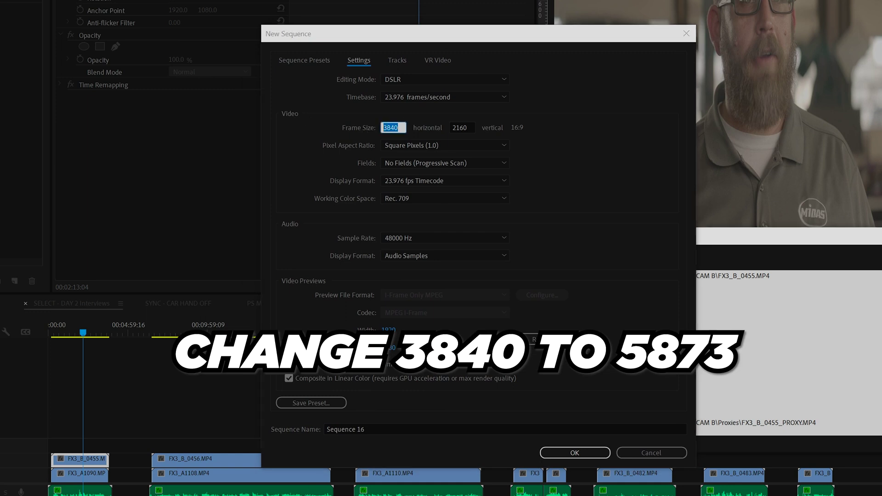
click(393, 127)
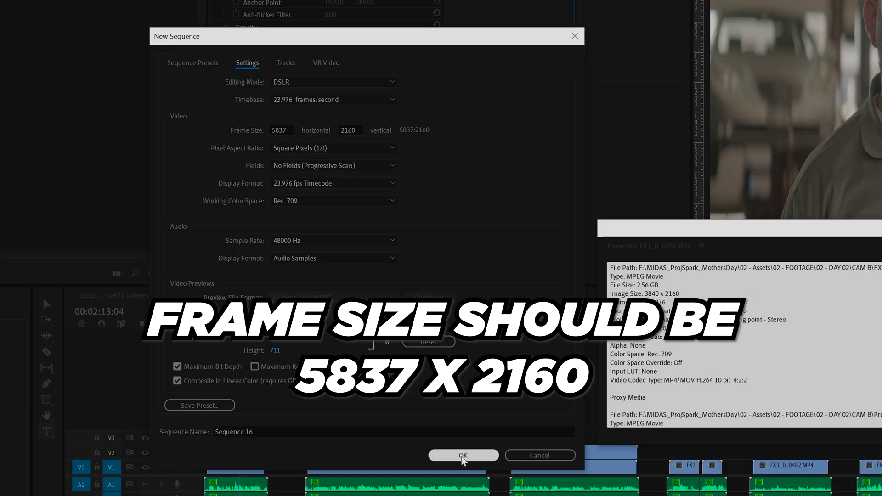
click(271, 431)
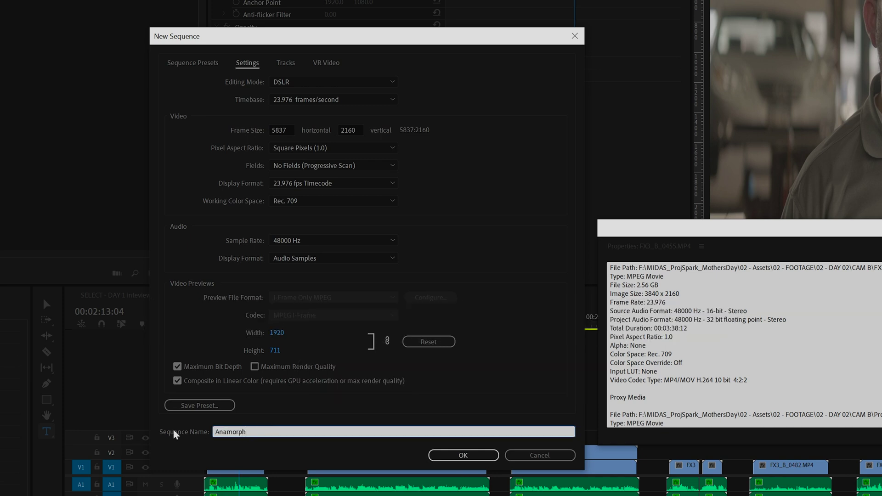
text(Anamorphic Correct)
key(Return)
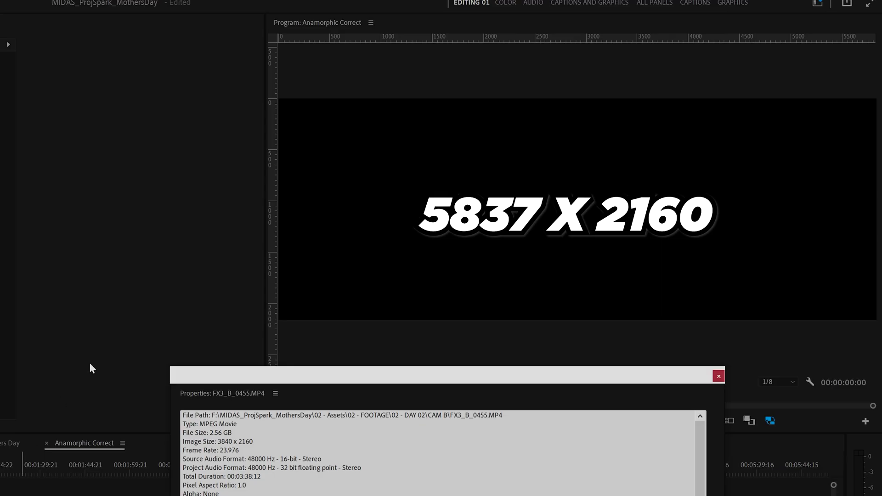
click(721, 378)
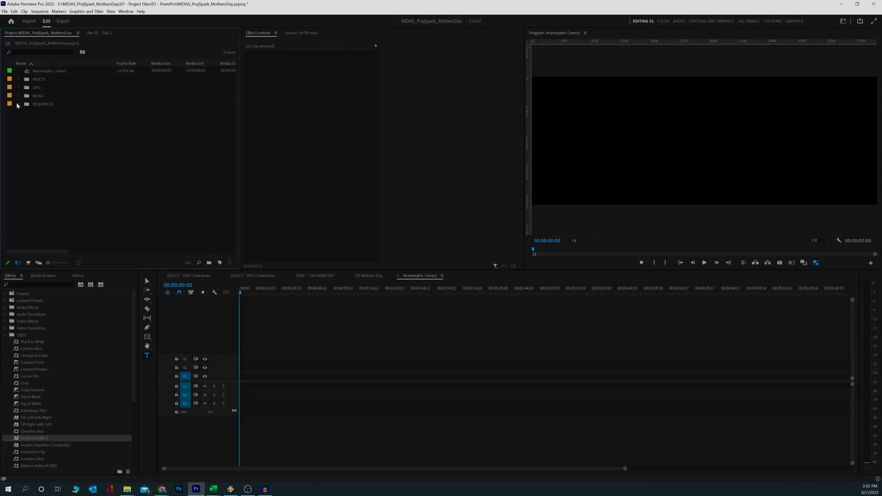
click(18, 79)
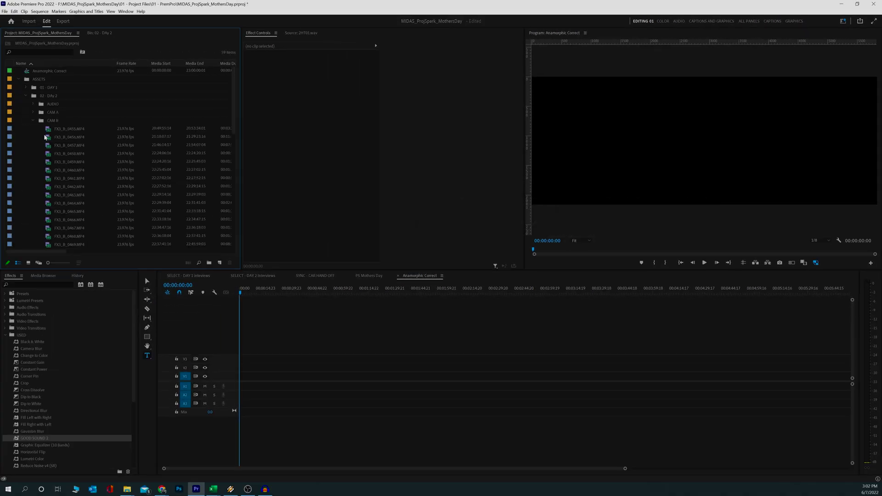
Place FX3_B_0455.MP4 at the start of the Anamorphic Correct sequence and select it.
click(69, 128)
drag(69, 128, 248, 394)
drag(248, 393, 245, 394)
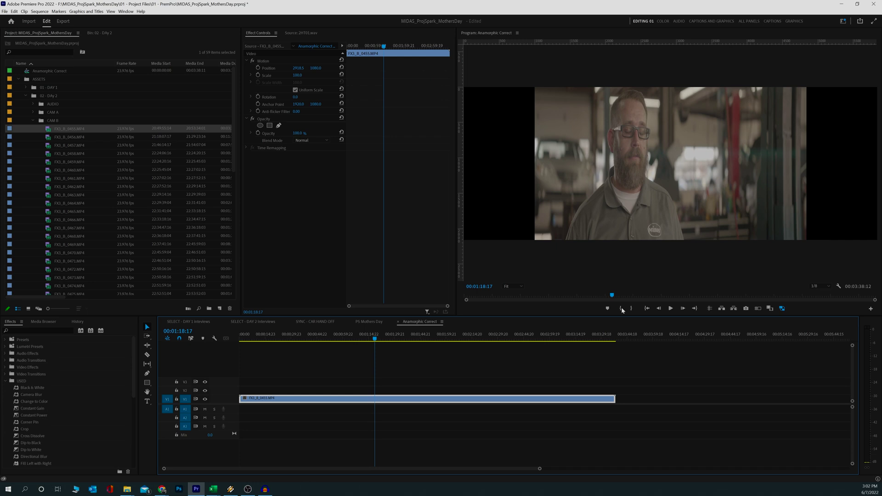
click(453, 374)
click(454, 399)
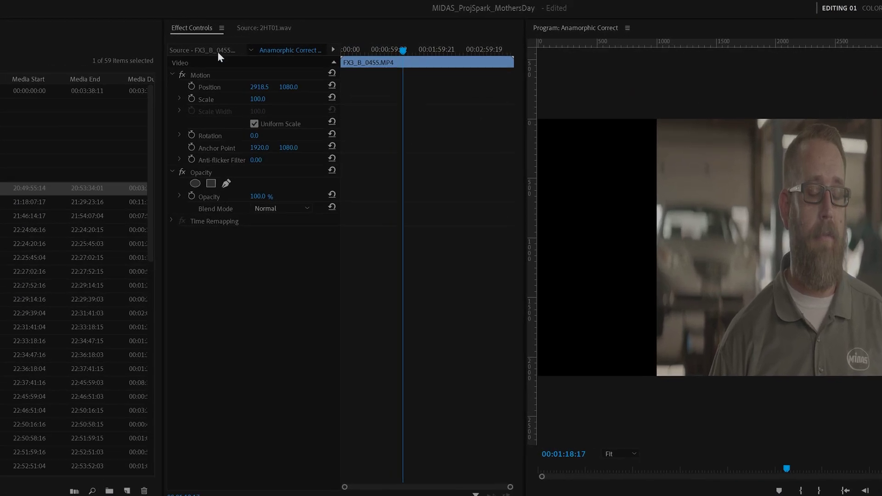
Turn off Uniform Scale and set the clip's Scale Width to 152.
click(266, 62)
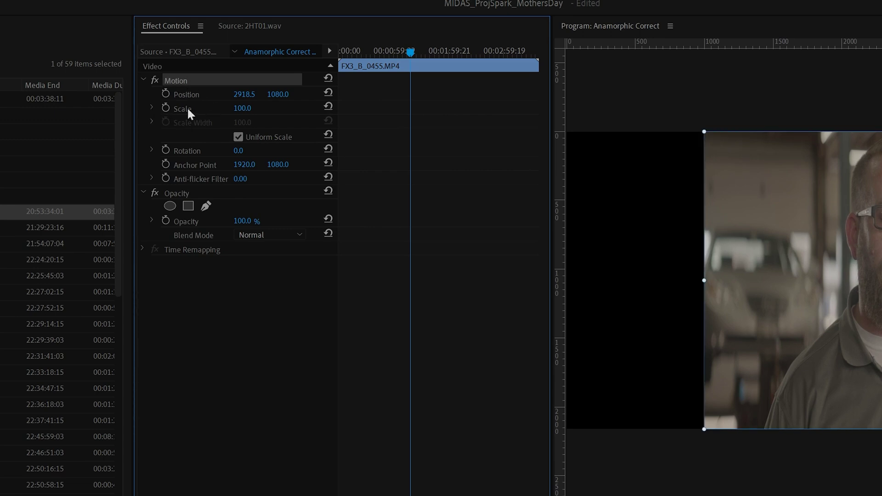
click(201, 130)
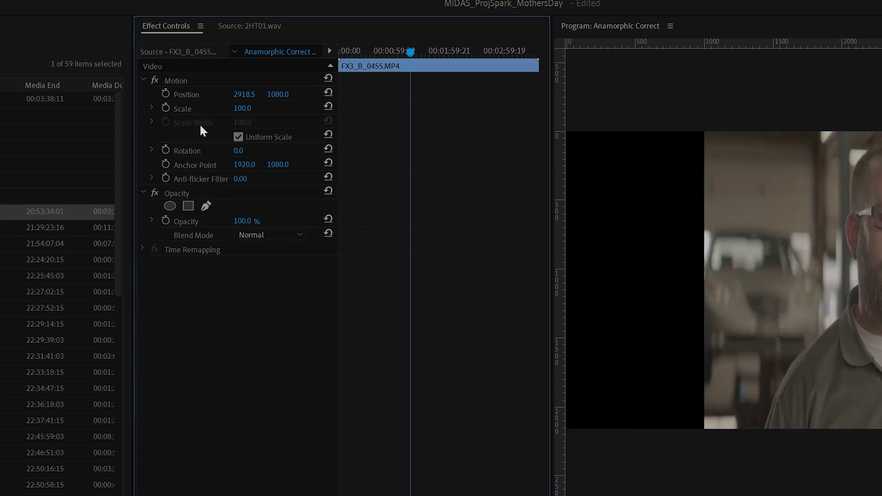
click(238, 137)
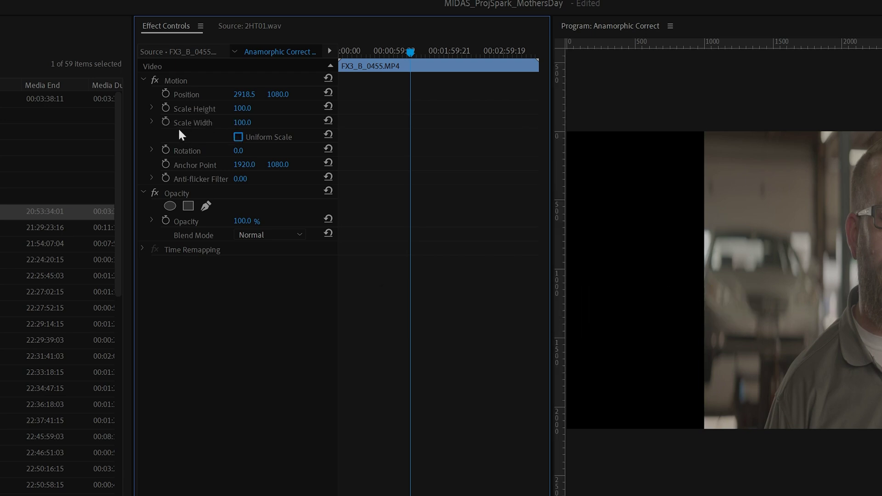
click(247, 123)
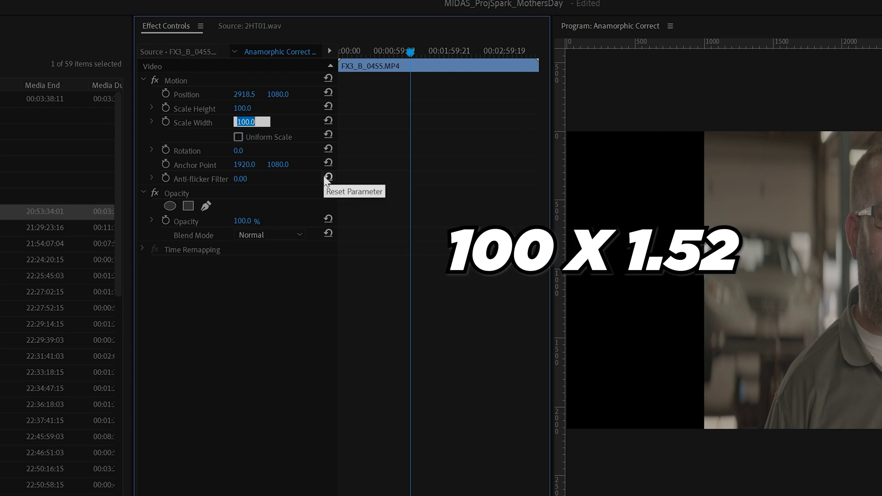
text(152)
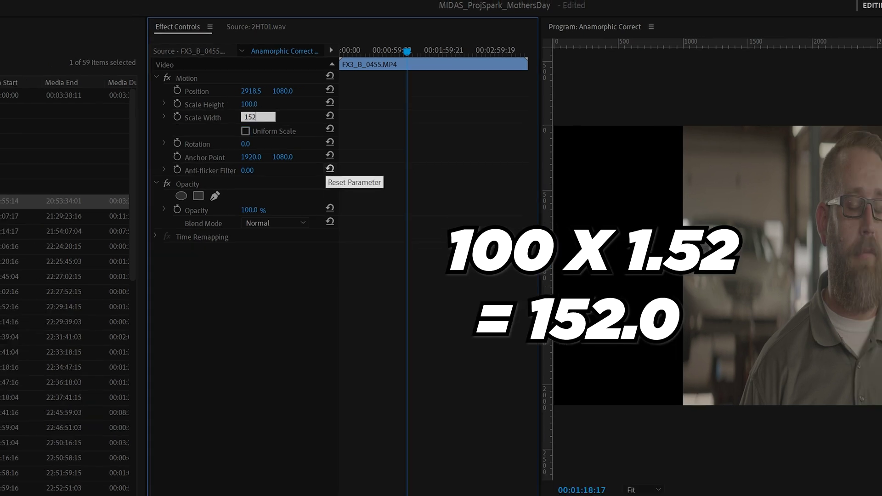
key(Return)
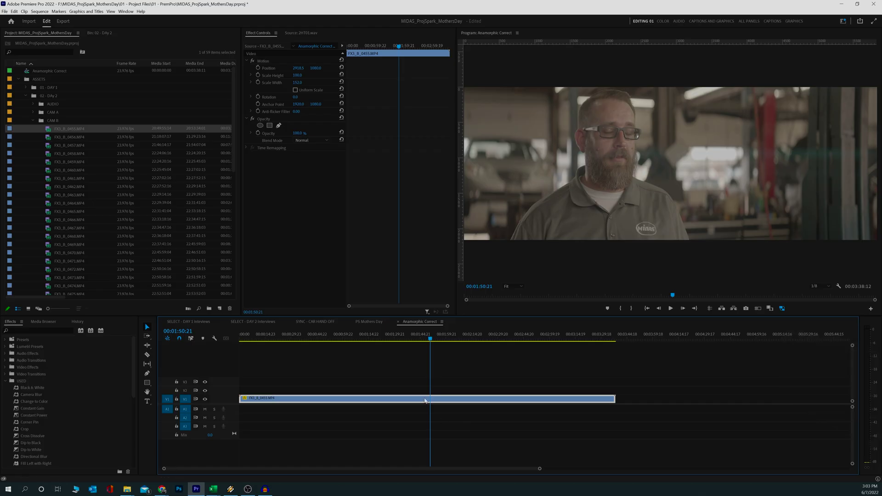
click(73, 137)
Add clips FX3_B_0456 through FX3_B_0459 to the timeline after FX3_B_0455.
shift+click(73, 161)
drag(73, 161, 631, 405)
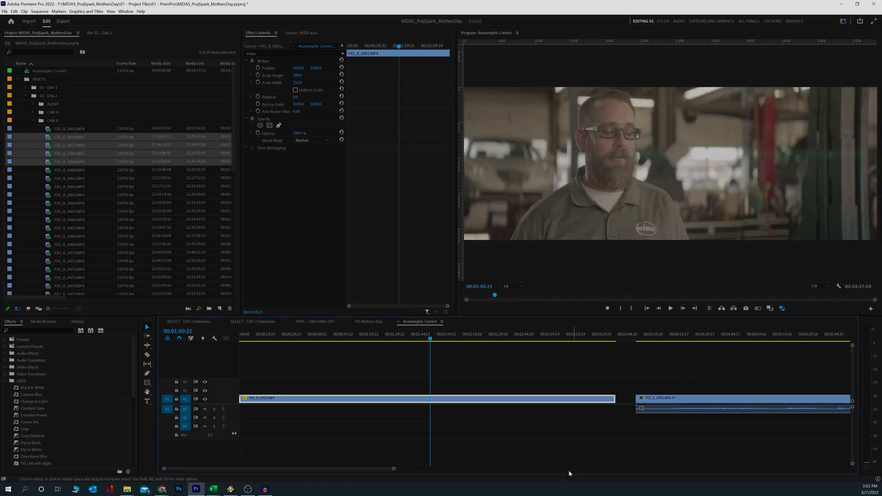
drag(394, 469, 595, 468)
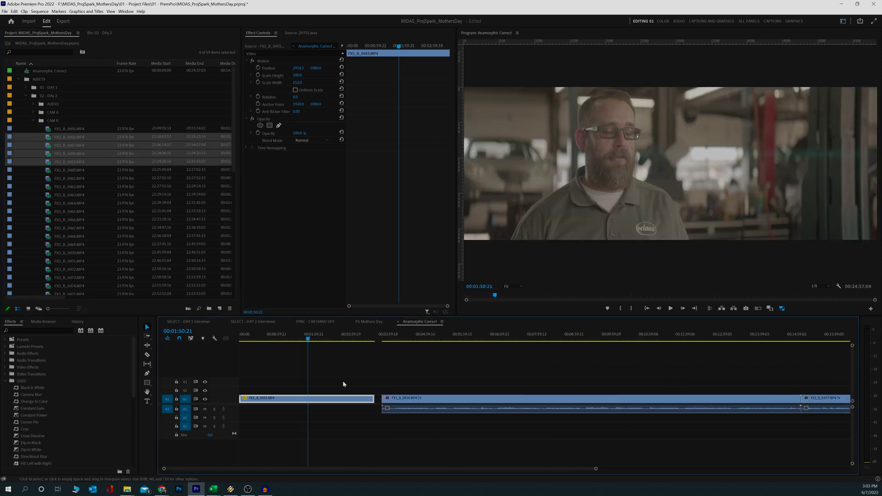
Copy FX3_B_0455 and paste its Motion attributes onto the new clips, then scrub to verify.
drag(332, 366, 344, 401)
right_click(341, 401)
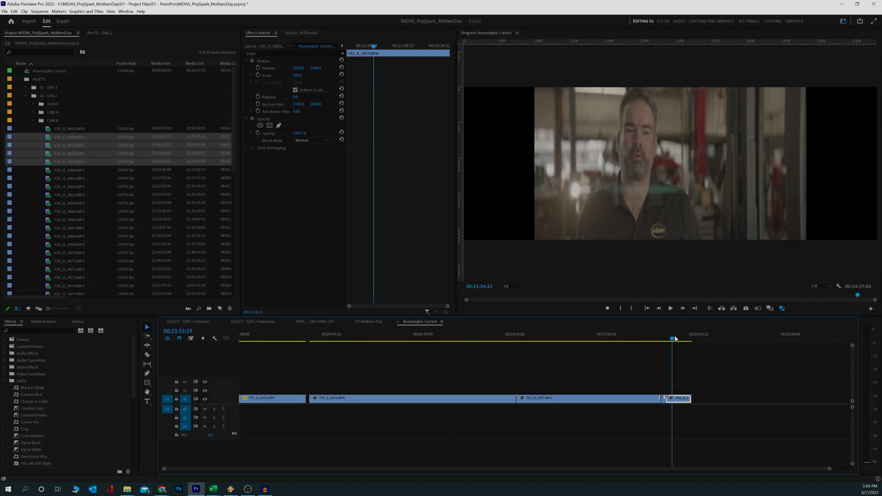
mouse_move(674, 338)
mouse_down()
mouse_move(557, 340)
mouse_move(673, 340)
mouse_up()
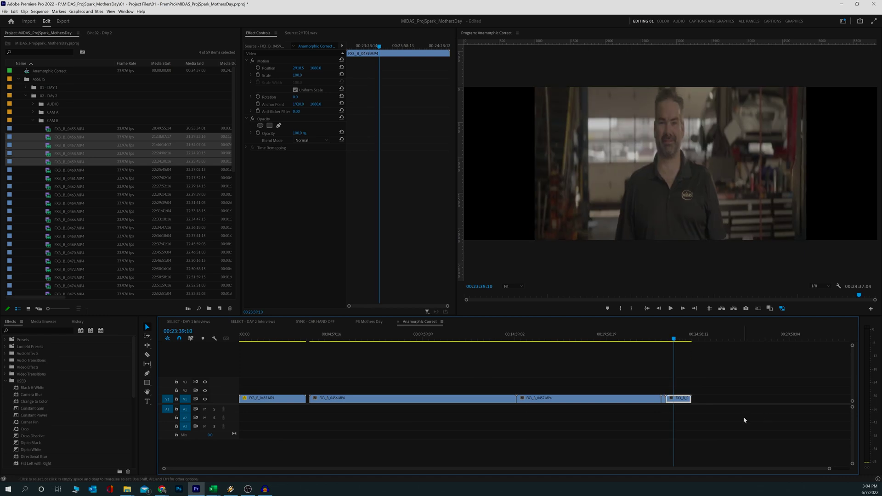
drag(744, 419, 407, 368)
right_click(434, 398)
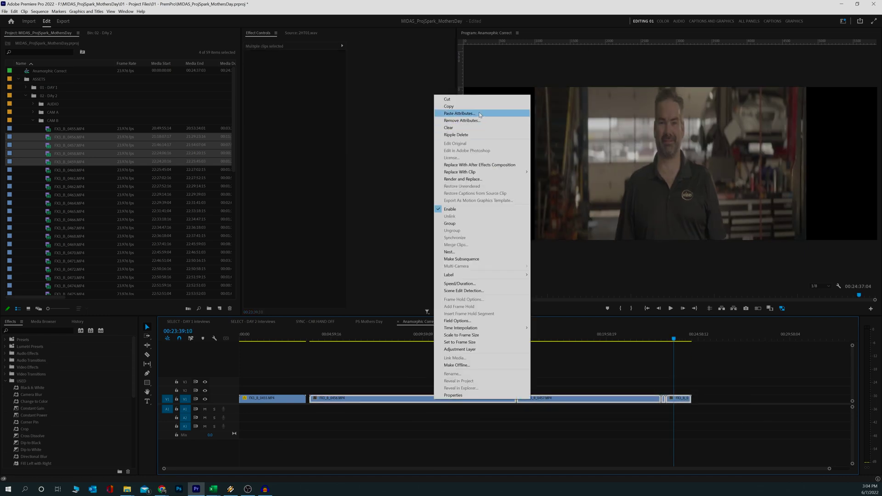
click(479, 115)
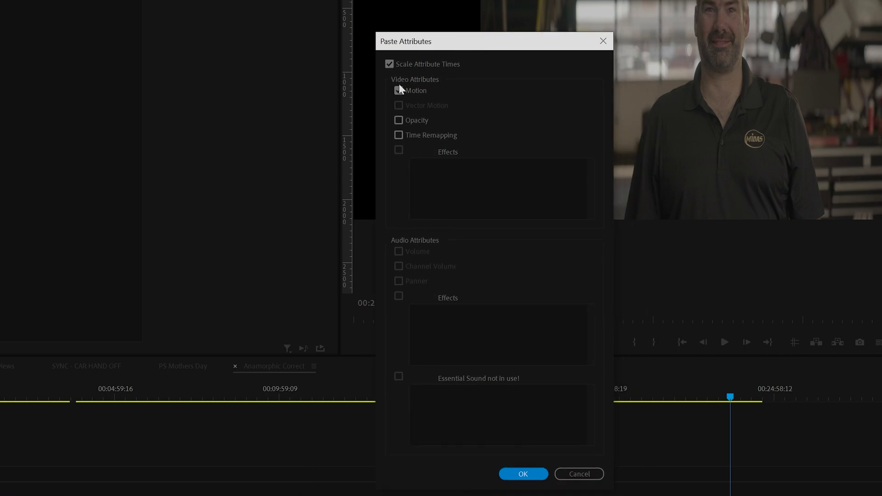
click(523, 474)
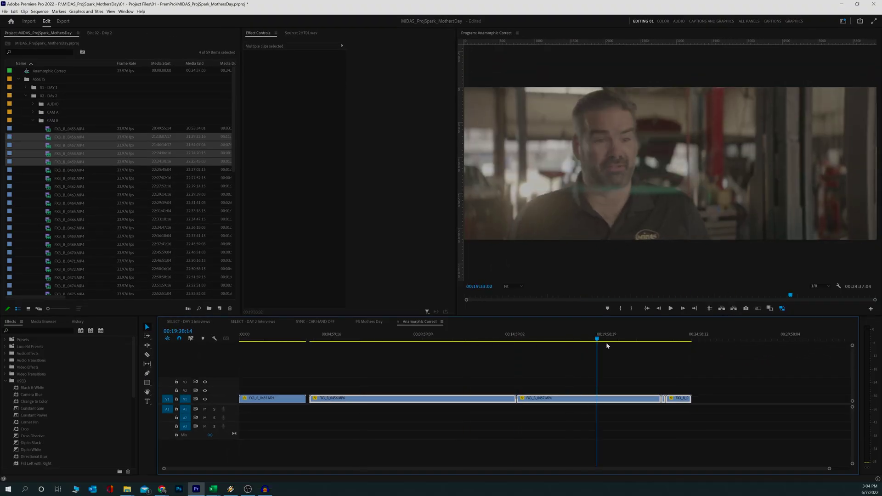
drag(606, 346, 635, 350)
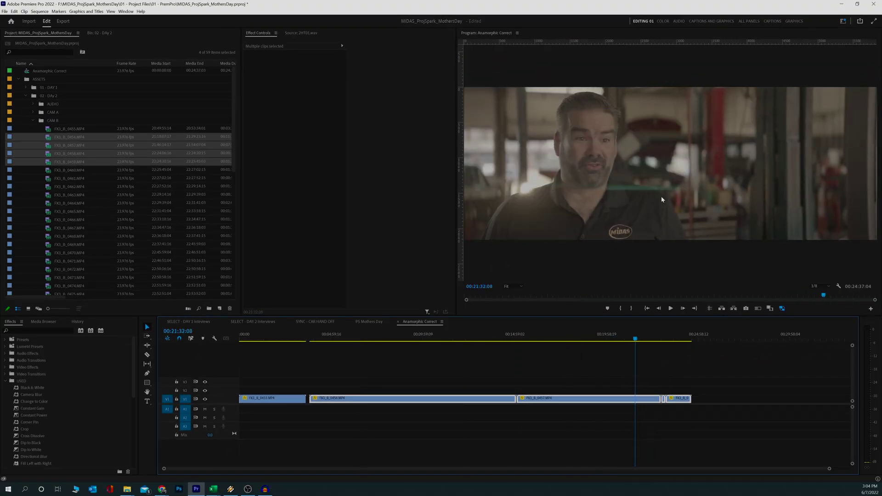
click(662, 339)
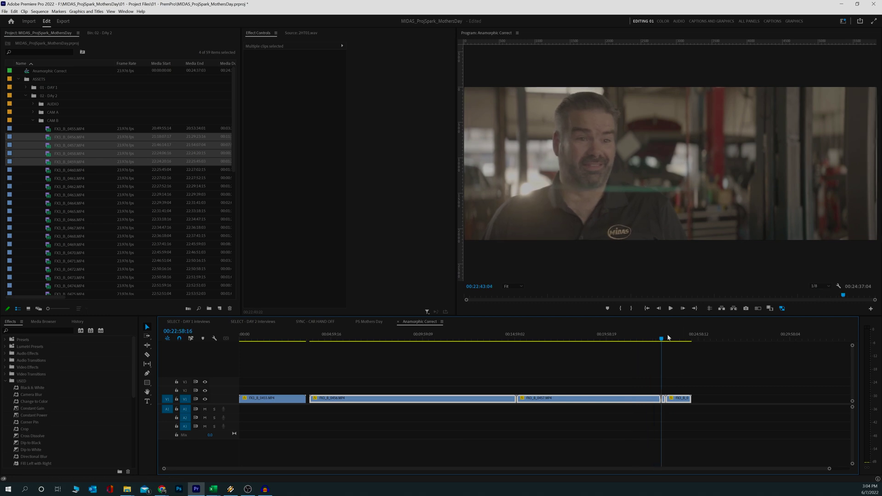